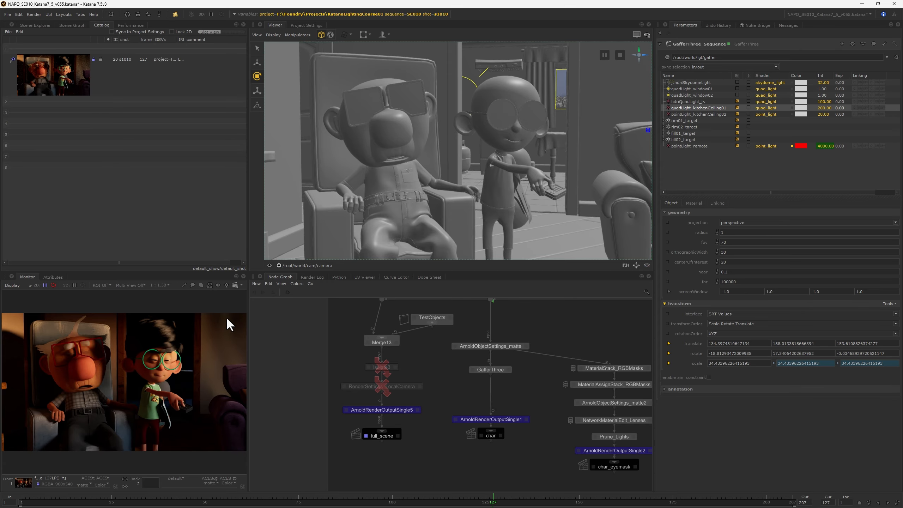
# Switch the Viewer to look through the free persp camera instead of the shot camera.
pyautogui.click(316, 266)
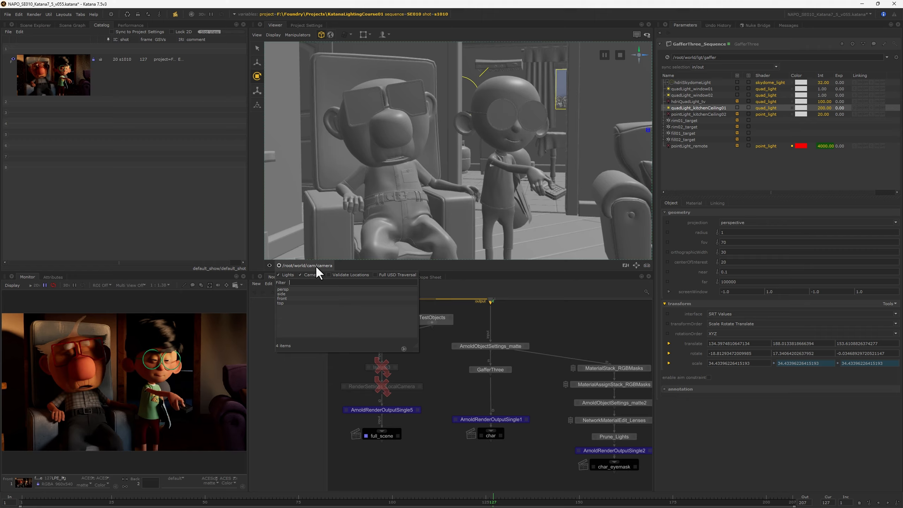
pyautogui.click(296, 290)
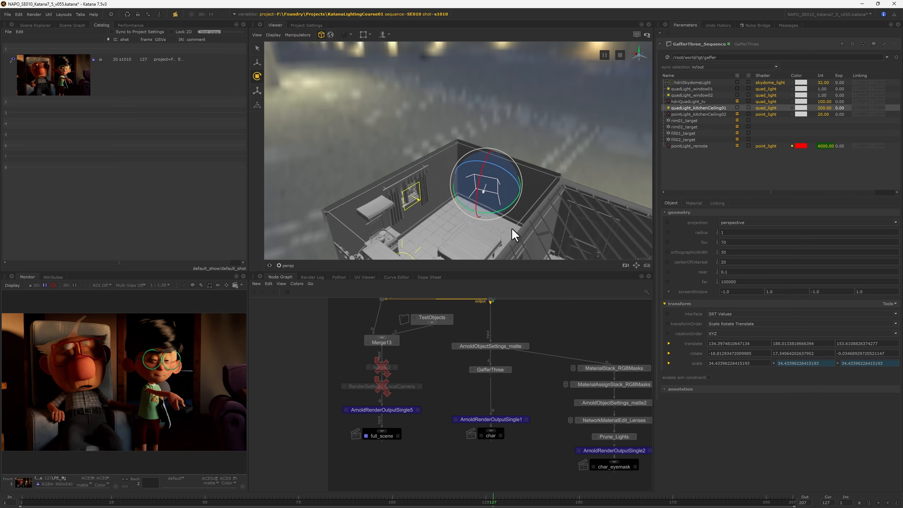
pyautogui.keyDown('alt'); pyautogui.moveTo(512, 228); pyautogui.dragTo(485, 213); pyautogui.keyUp('alt')
pyautogui.keyDown('alt'); pyautogui.moveTo(484, 213); pyautogui.dragTo(496, 174, button='middle'); pyautogui.keyUp('alt')
pyautogui.scroll(5, 496, 174)
pyautogui.keyDown('alt'); pyautogui.moveTo(496, 173); pyautogui.dragTo(492, 142); pyautogui.keyUp('alt')
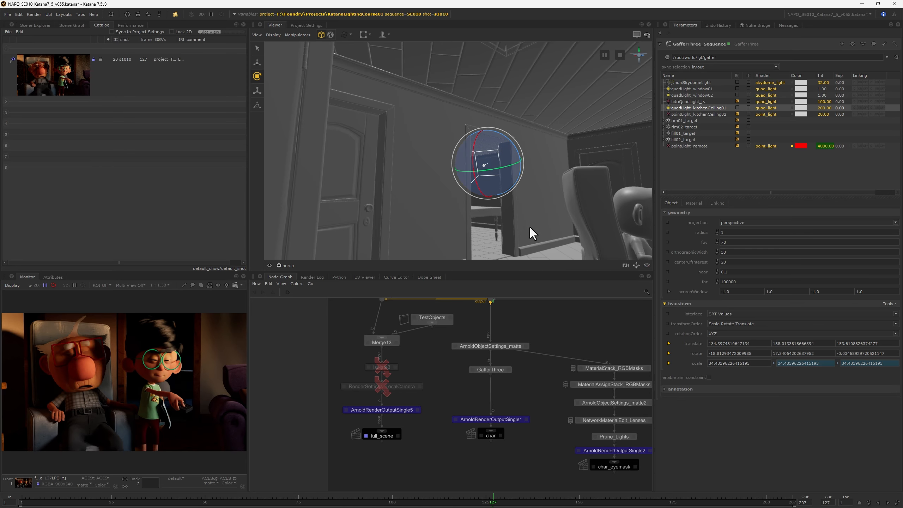
pyautogui.keyDown('alt'); pyautogui.moveTo(529, 226); pyautogui.dragTo(494, 234); pyautogui.keyUp('alt')
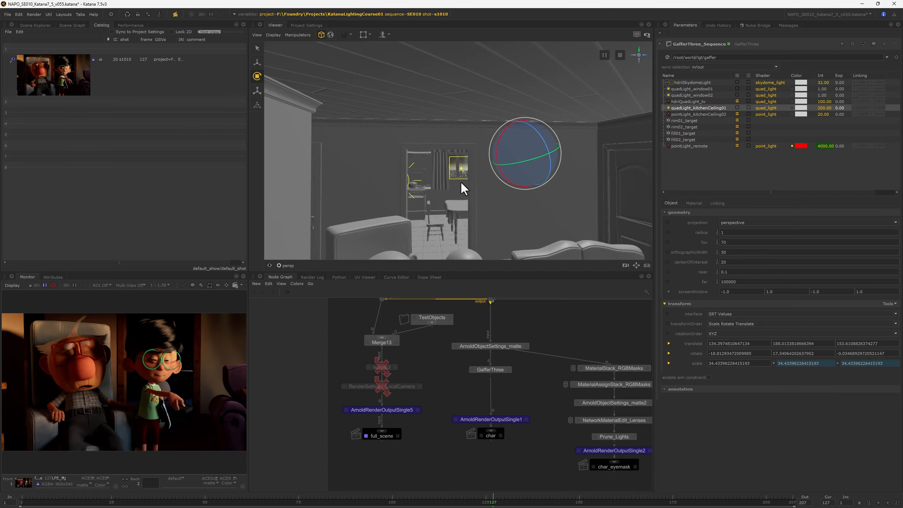
pyautogui.moveTo(475, 188)
pyautogui.keyDown('alt'); pyautogui.mouseDown()
pyautogui.moveTo(470, 238)
pyautogui.moveTo(455, 236)
pyautogui.moveTo(464, 197)
pyautogui.mouseUp(); pyautogui.keyUp('alt')
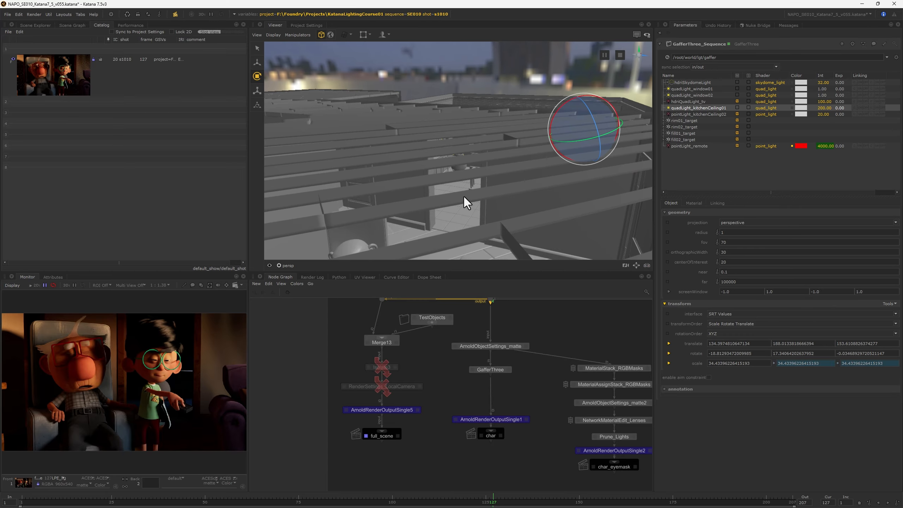
pyautogui.keyDown('alt'); pyautogui.moveTo(366, 205); pyautogui.dragTo(362, 80); pyautogui.keyUp('alt')
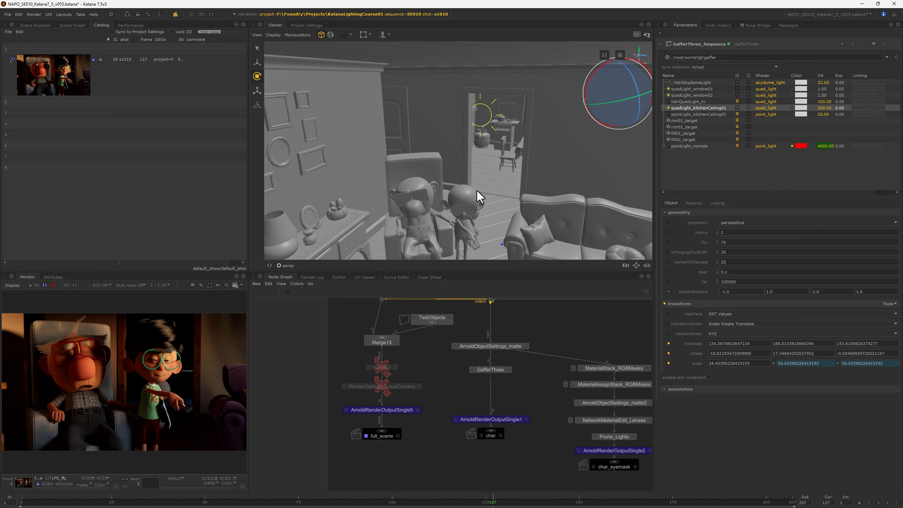
pyautogui.keyDown('alt'); pyautogui.moveTo(477, 191); pyautogui.dragTo(499, 177); pyautogui.keyUp('alt')
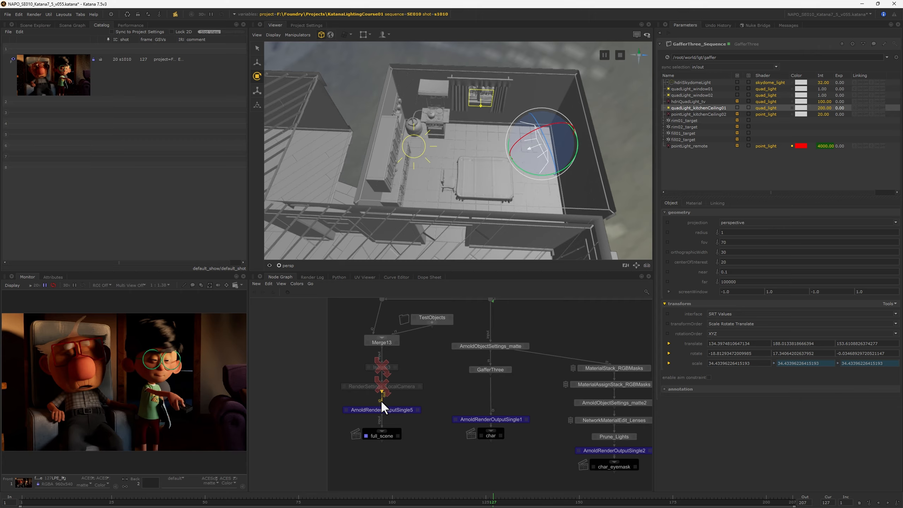
# Start an Arnold preview render of the full_scene render node.
pyautogui.click(367, 434)
pyautogui.press('p')
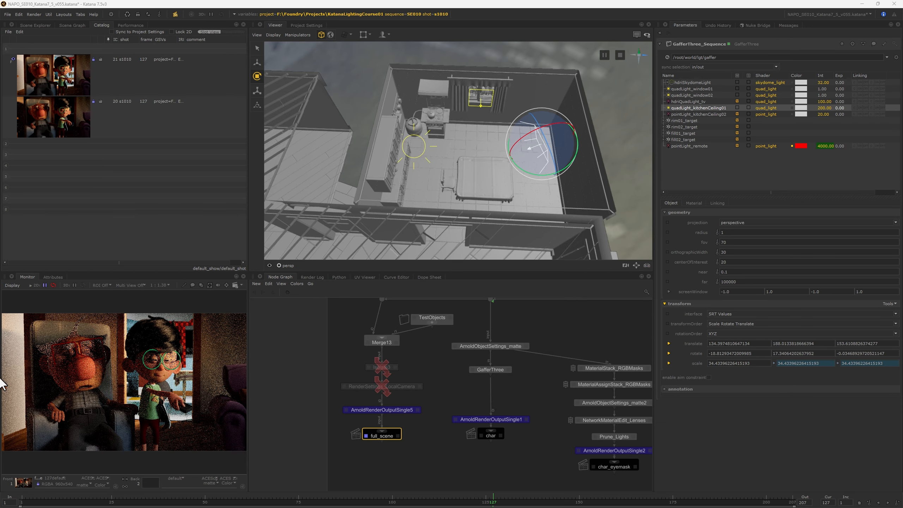
pyautogui.click(59, 478)
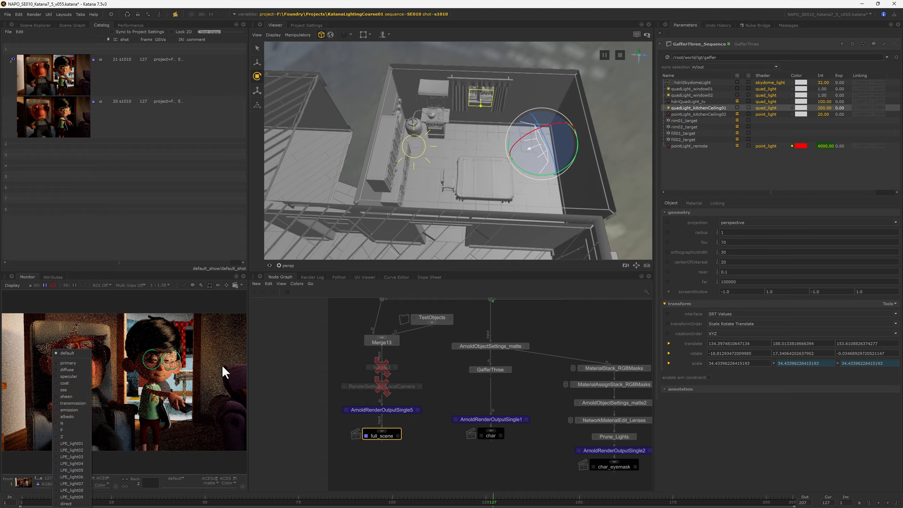
pyautogui.click(317, 412)
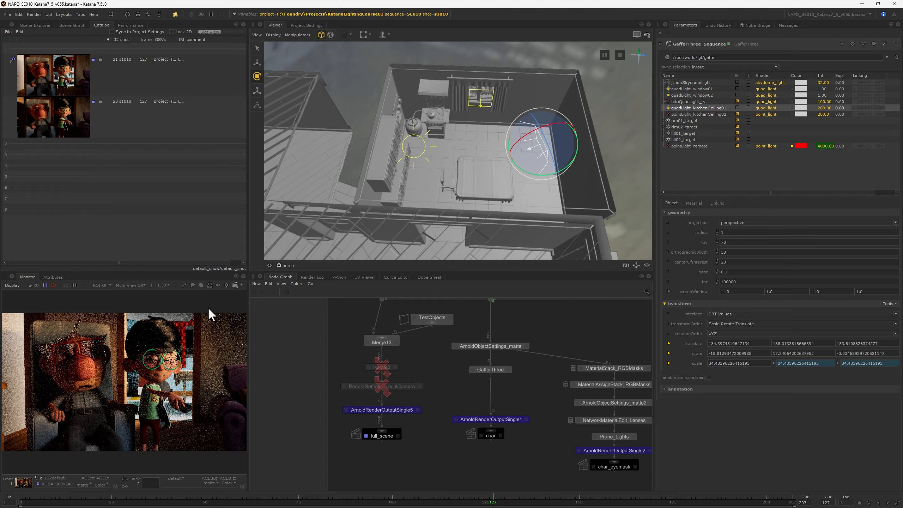
# View the LPE_light01 channel, then a darker LPE light channel, in the Monitor.
pyautogui.click(59, 478)
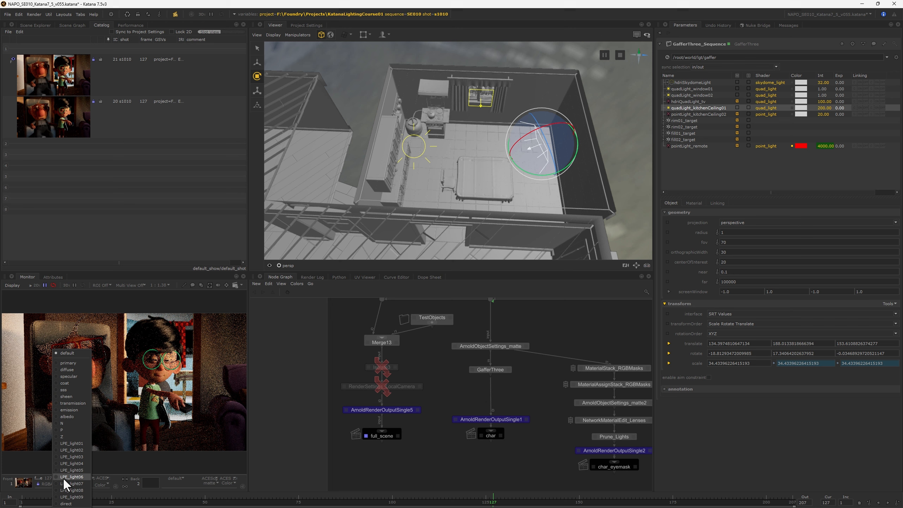
pyautogui.click(68, 443)
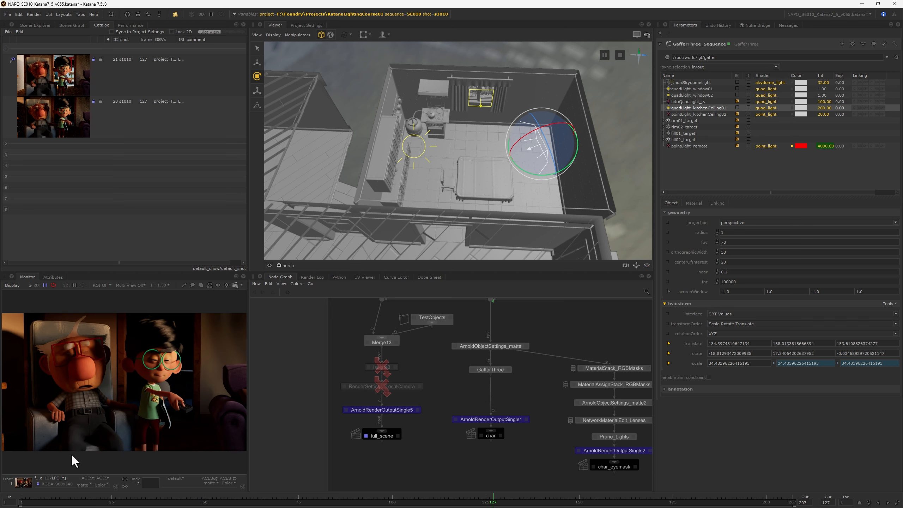
pyautogui.click(57, 476)
pyautogui.click(68, 462)
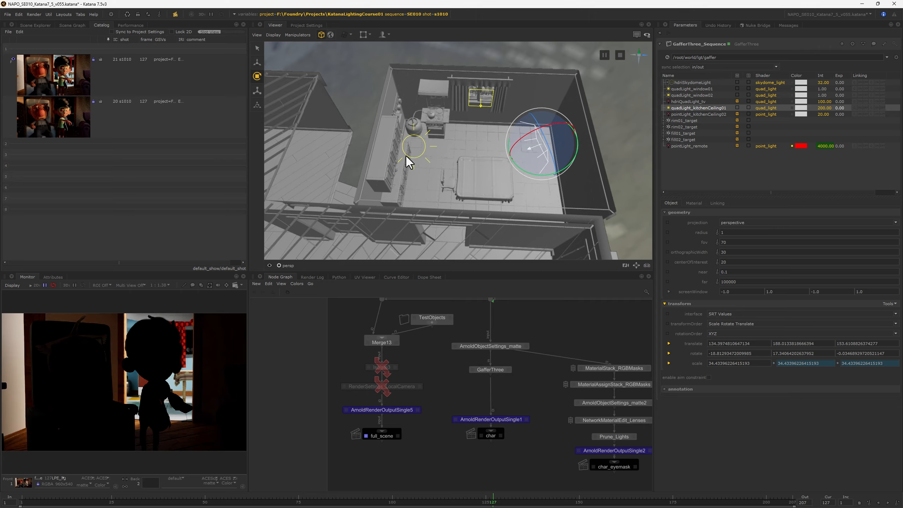
# Select pointLight_kitchenCeiling02 in GafferThree and unmute it.
pyautogui.click(690, 114)
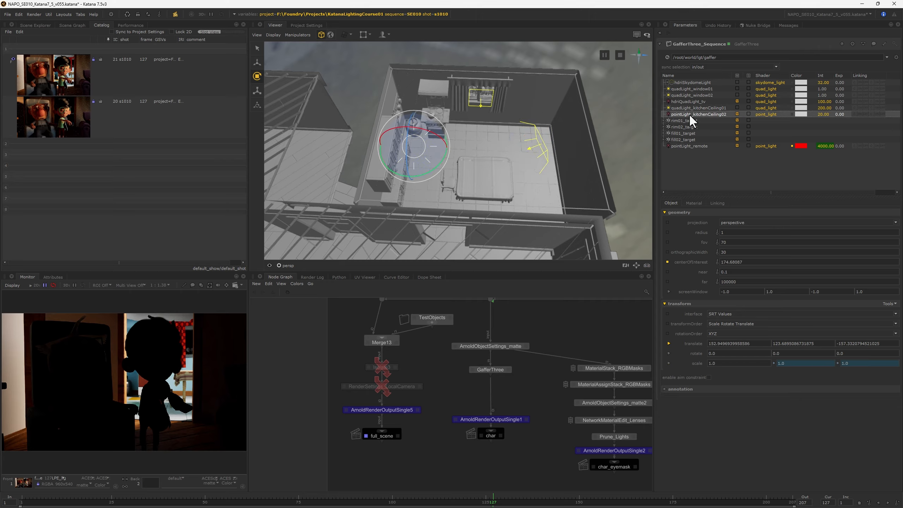
pyautogui.click(736, 114)
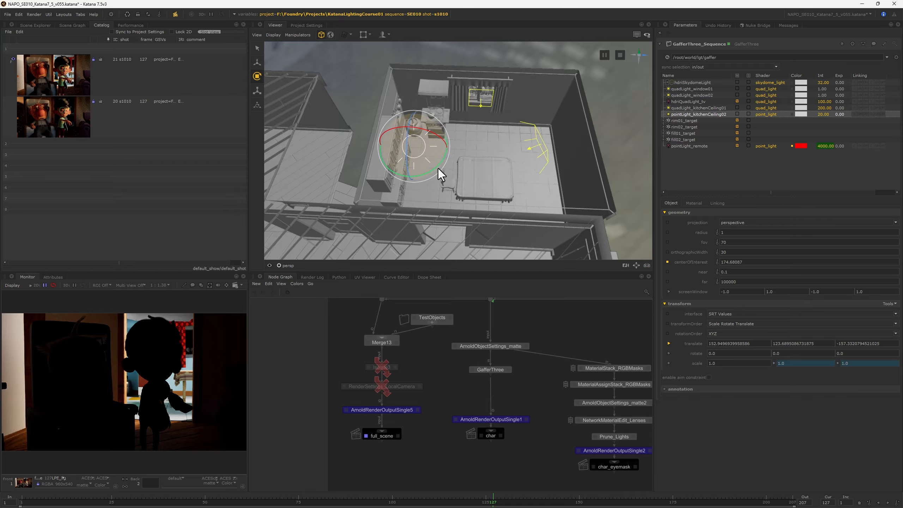
pyautogui.keyDown('alt'); pyautogui.moveTo(439, 169); pyautogui.dragTo(492, 178); pyautogui.keyUp('alt')
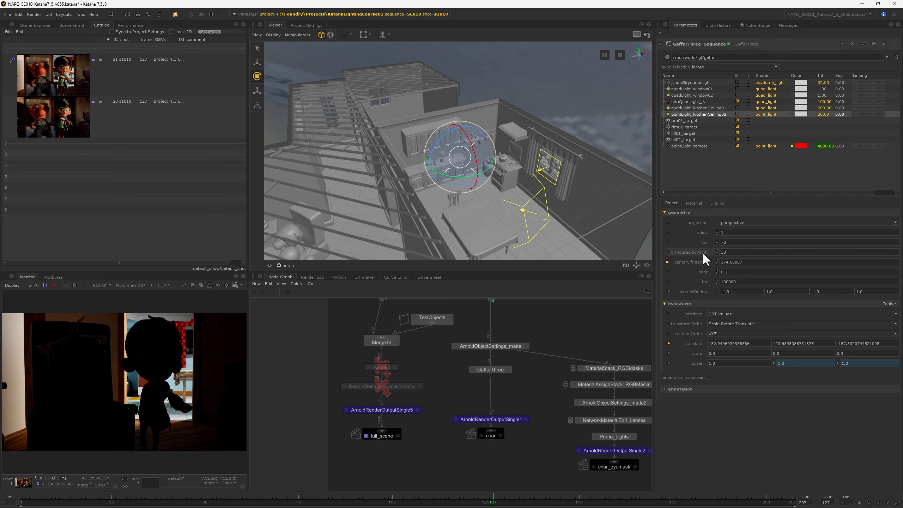
# Expose the light's Material Geometry settings, try radius 0, then undo back to 30.
pyautogui.click(694, 203)
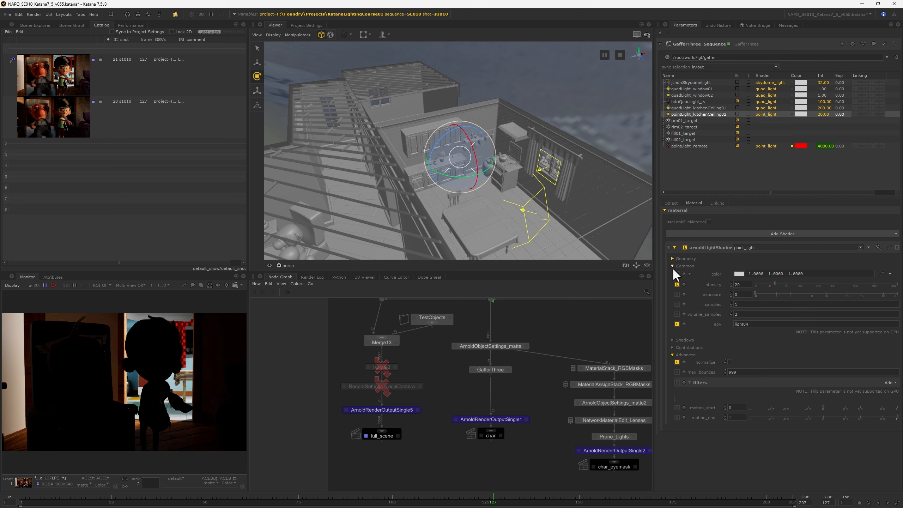
pyautogui.click(672, 257)
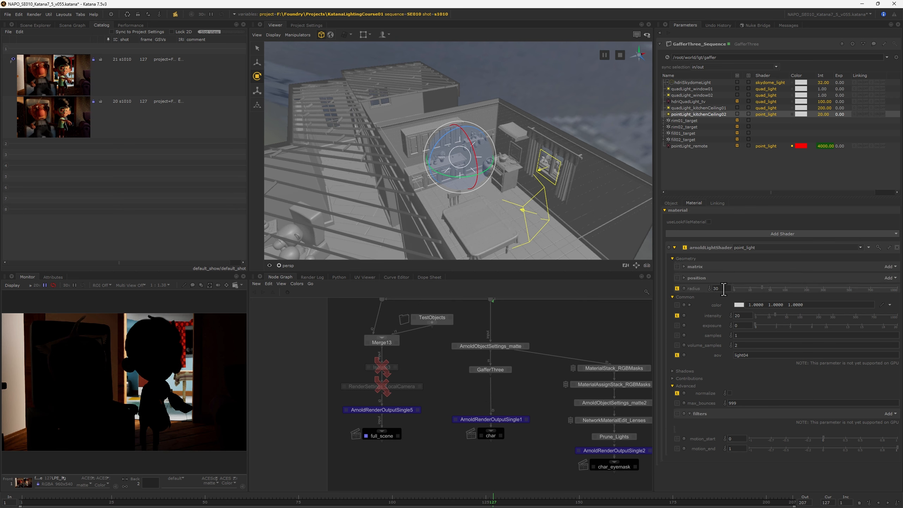
pyautogui.write('0')
pyautogui.press('Return')
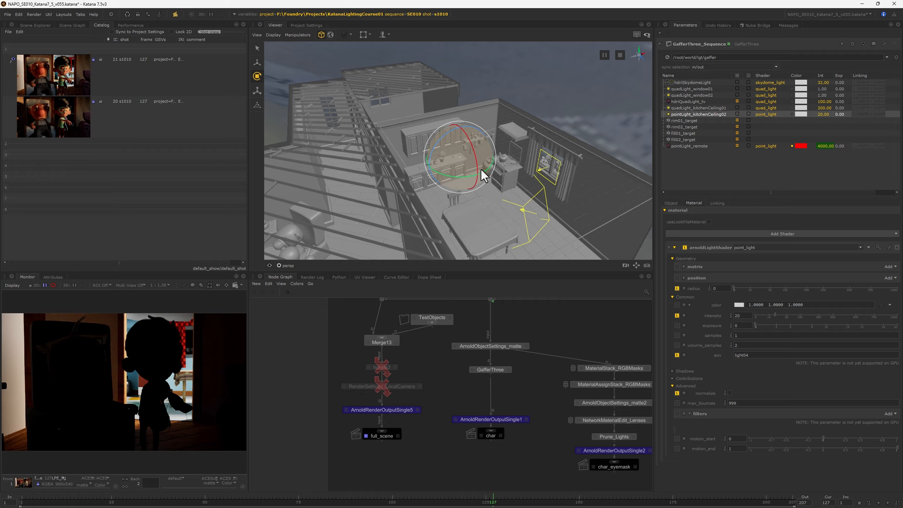
pyautogui.hotkey('ctrl', 'z')
# Switch the Viewer back to the shot camera /root/world/cam/camera.
pyautogui.keyDown('alt'); pyautogui.moveTo(441, 210); pyautogui.dragTo(305, 250); pyautogui.keyUp('alt')
pyautogui.click(288, 265)
pyautogui.click(319, 315)
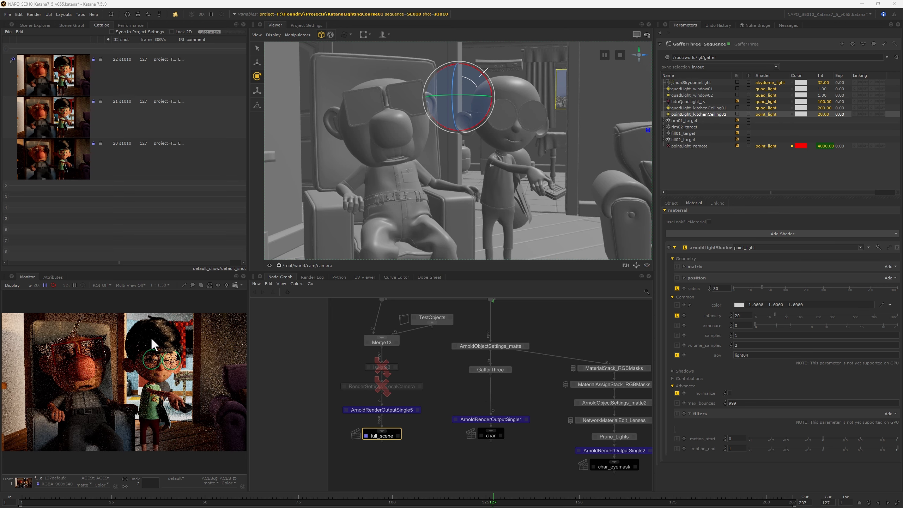
# Compare catalog renders 20 and 21, then return to render 22 in the Monitor.
pyautogui.click(12, 153)
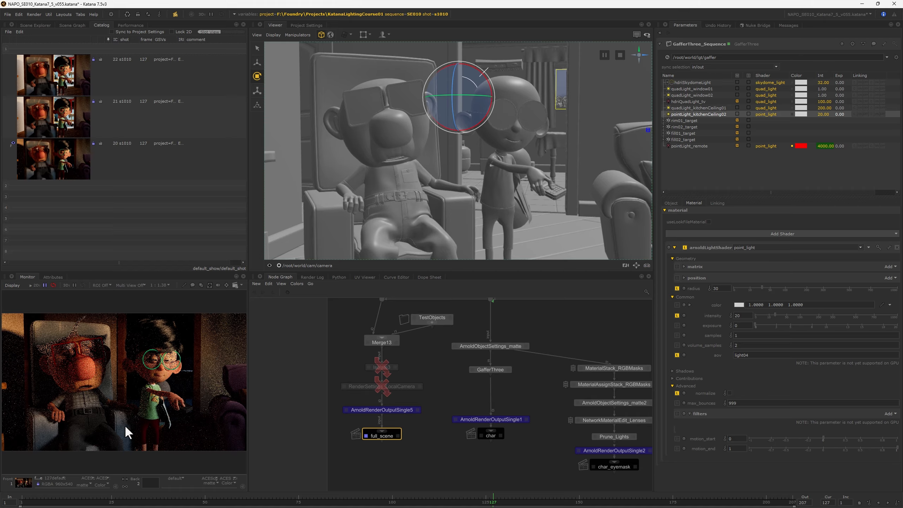
pyautogui.click(12, 117)
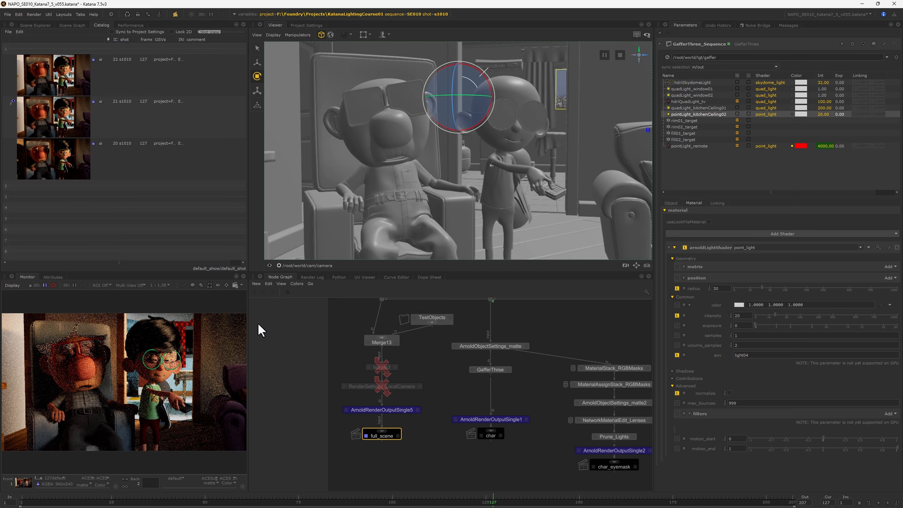
pyautogui.click(13, 75)
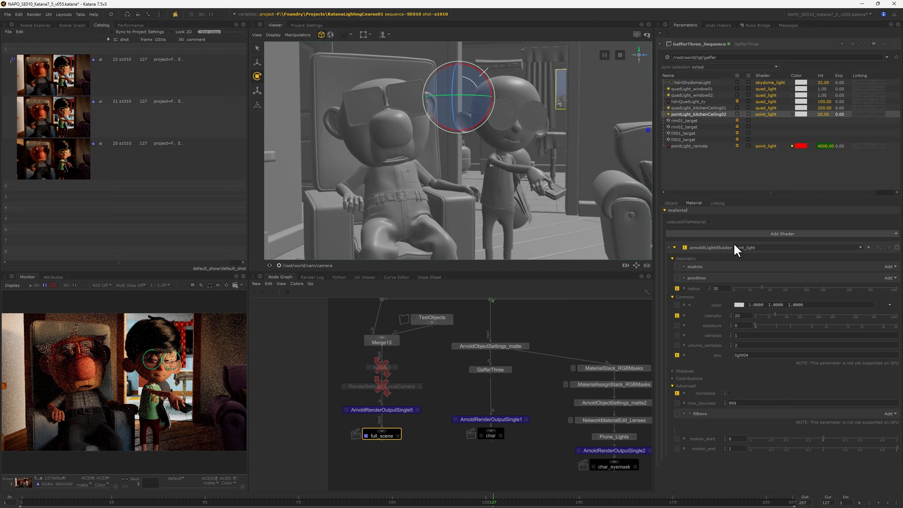
# Select hdriSkydomeLight and pick a dark blue in its colour picker.
pyautogui.click(694, 82)
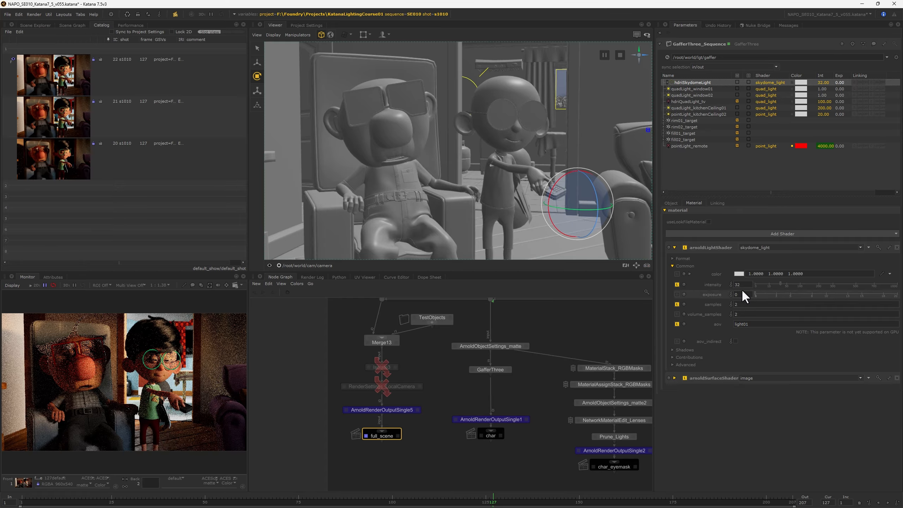
pyautogui.click(738, 274)
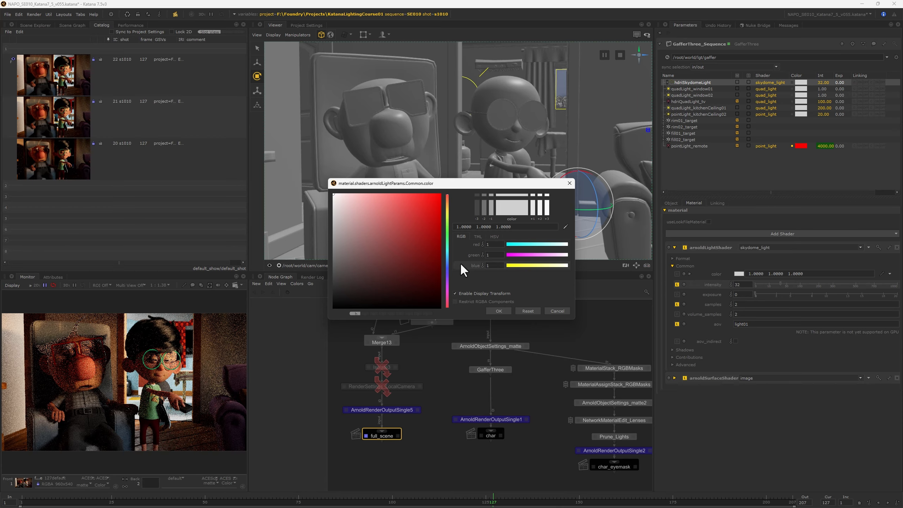
pyautogui.click(446, 268)
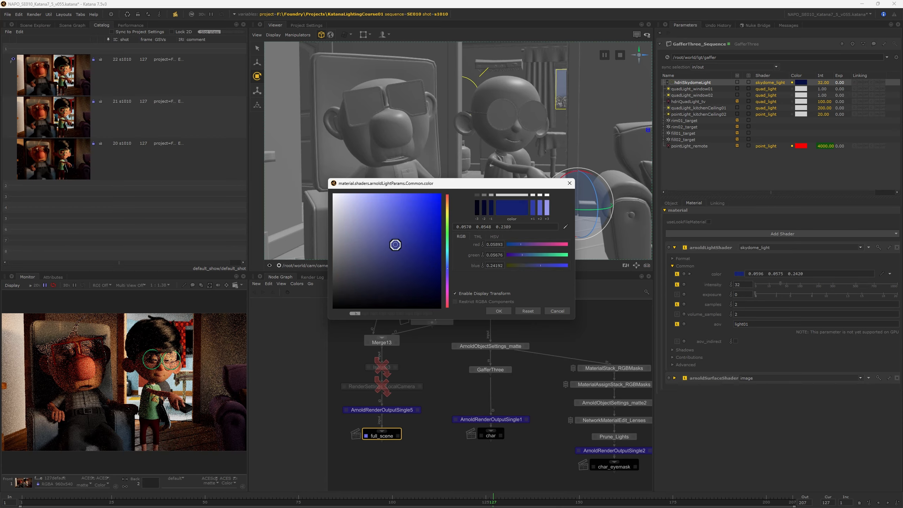
pyautogui.moveTo(395, 242); pyautogui.dragTo(389, 189)
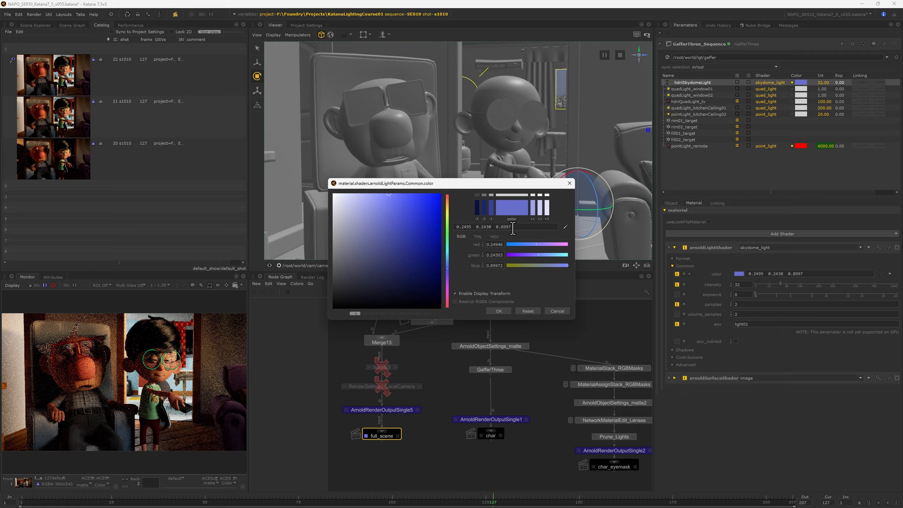
# Set the HSV value to 1 and accept the skydome colour 0.2773 0.2701 1.0000.
pyautogui.click(494, 236)
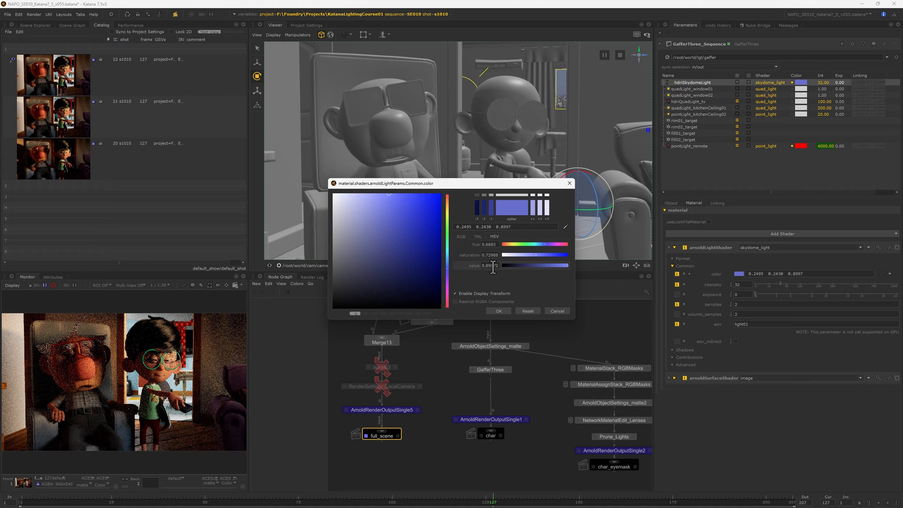
pyautogui.doubleClick(491, 267)
pyautogui.write('1')
pyautogui.press('Return')
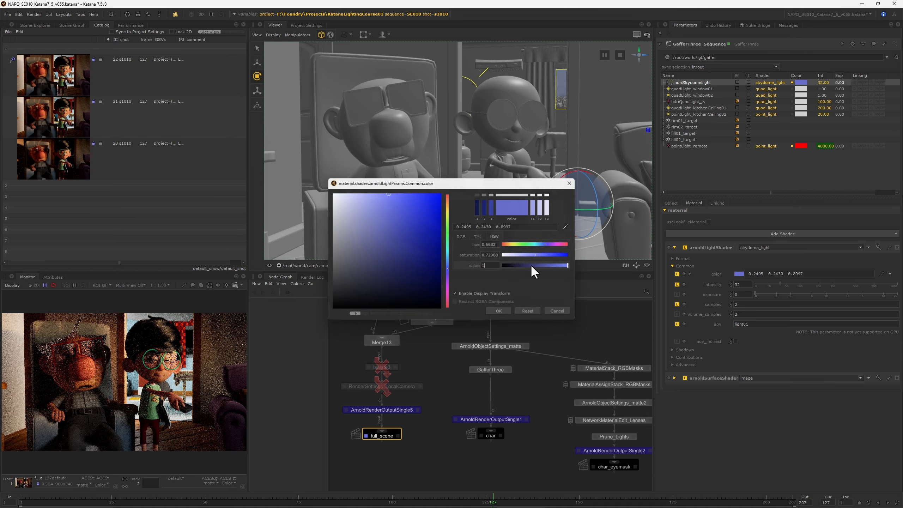
pyautogui.click(739, 274)
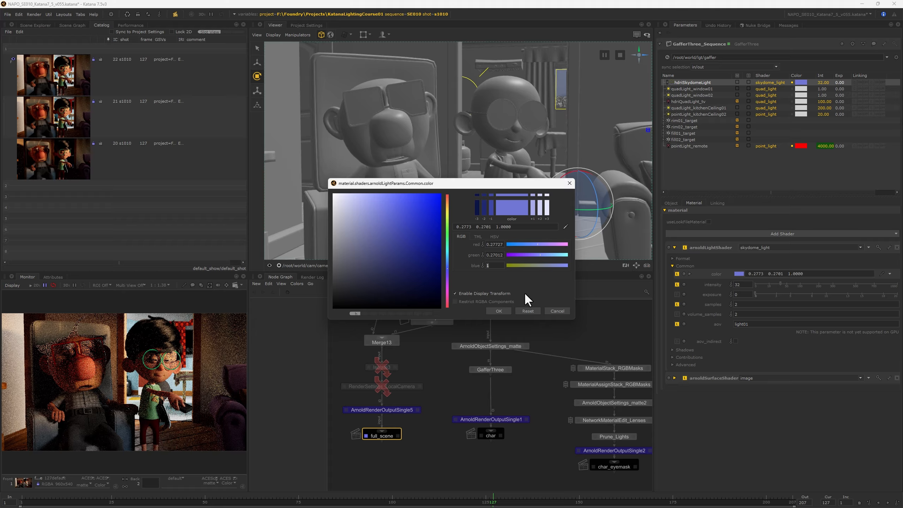
pyautogui.click(500, 310)
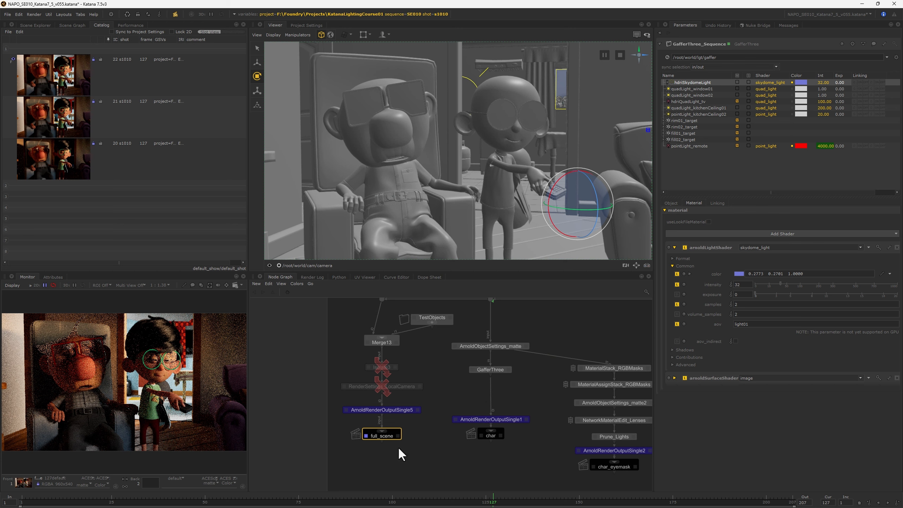
# Render full_scene as catalog entry 23 and expand the skydome's arnoldSurfaceShader parameters.
pyautogui.rightClick(384, 434)
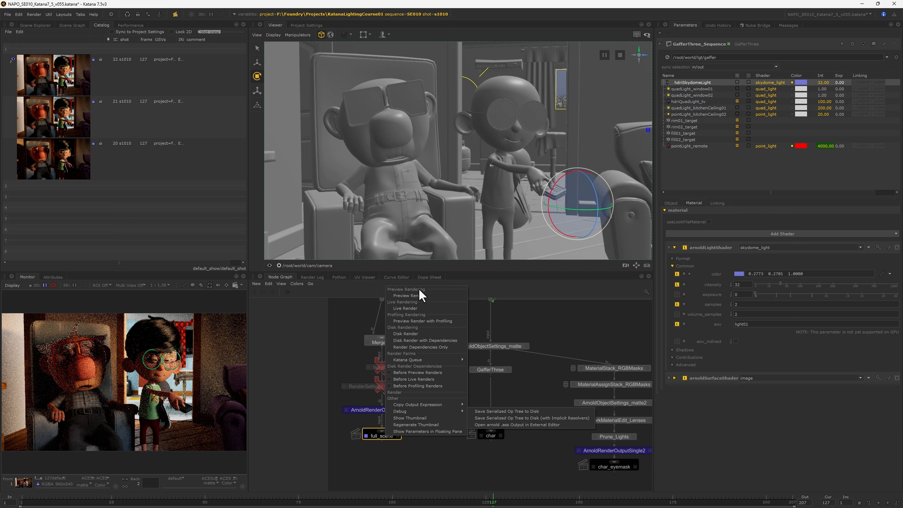
pyautogui.click(409, 307)
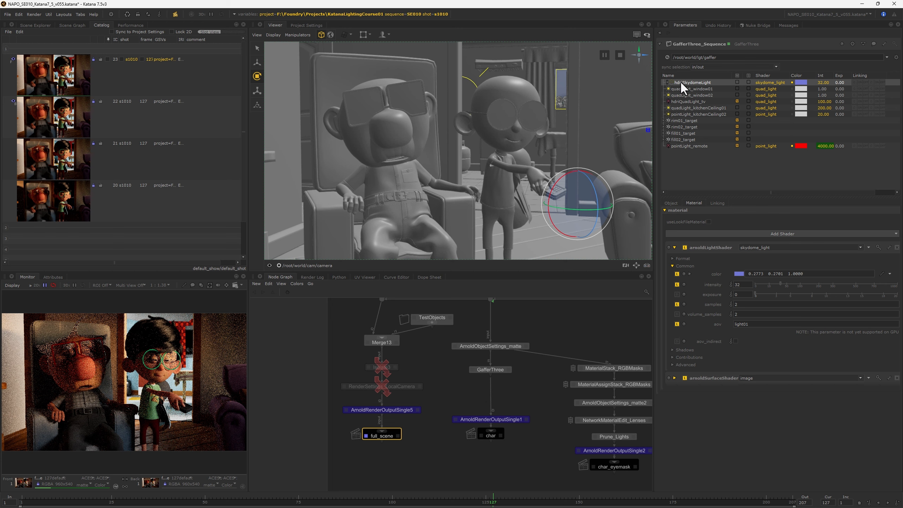
pyautogui.moveTo(719, 277)
pyautogui.click(674, 378)
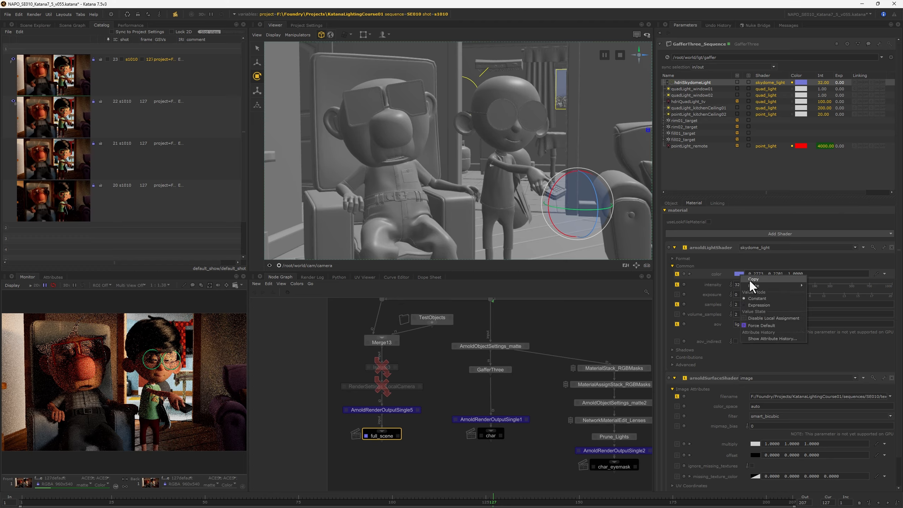
# Revert the skydome light colour to white and paste the blue into the image multiply.
pyautogui.click(677, 274)
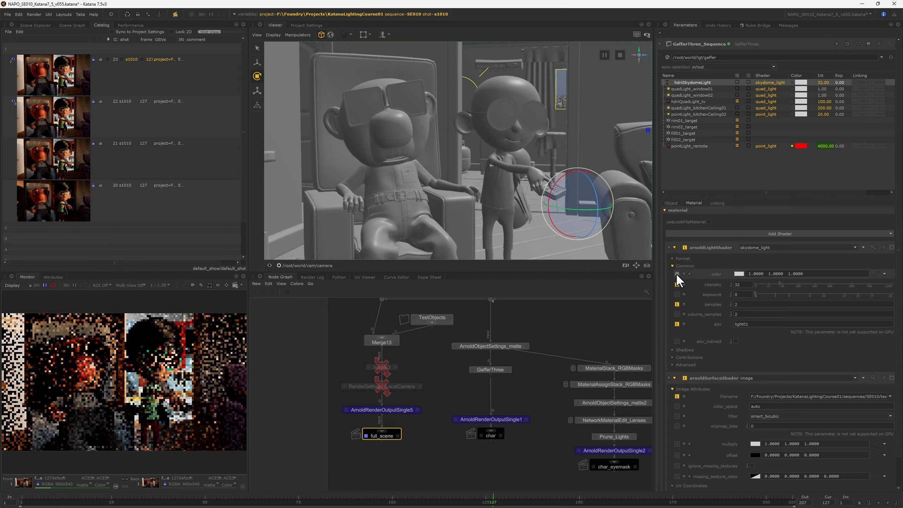
pyautogui.rightClick(755, 443)
pyautogui.moveTo(766, 453)
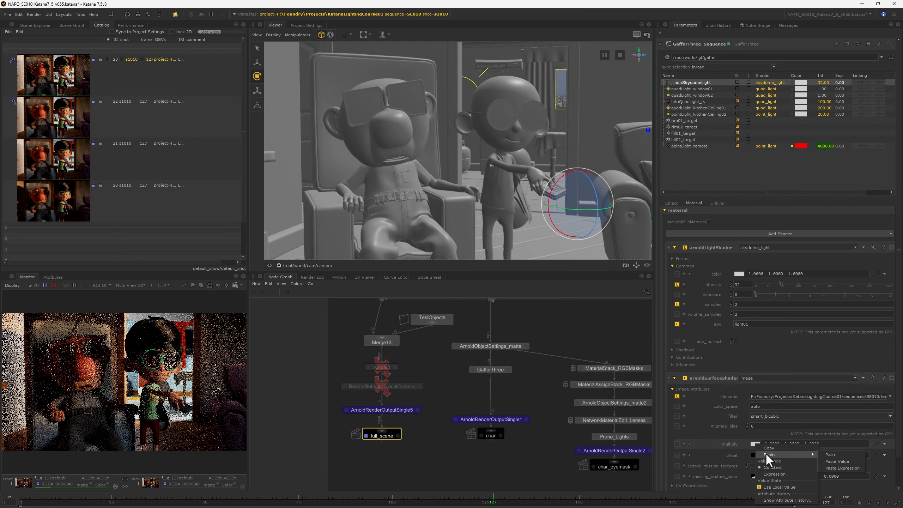
pyautogui.click(831, 454)
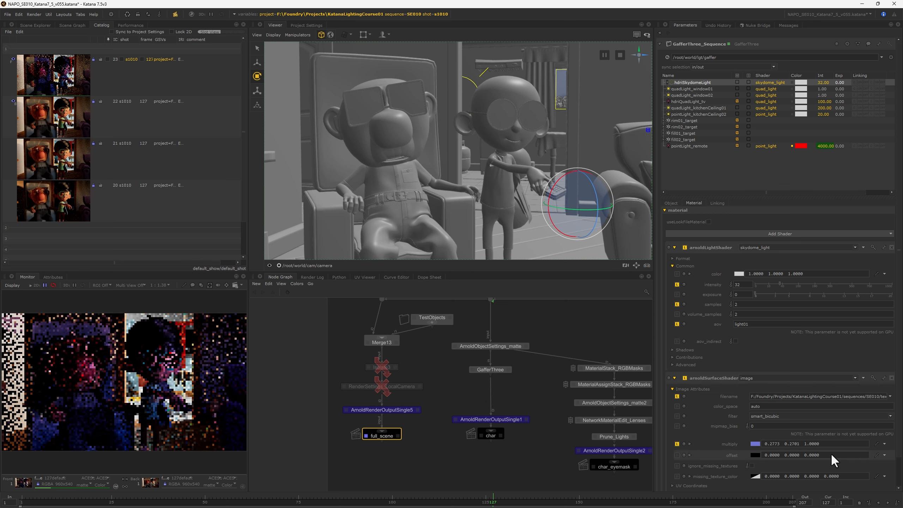
# Lower the multiply colour's HSV saturation to a paler blue, 0.6341 0.6546 1.0502.
pyautogui.click(755, 444)
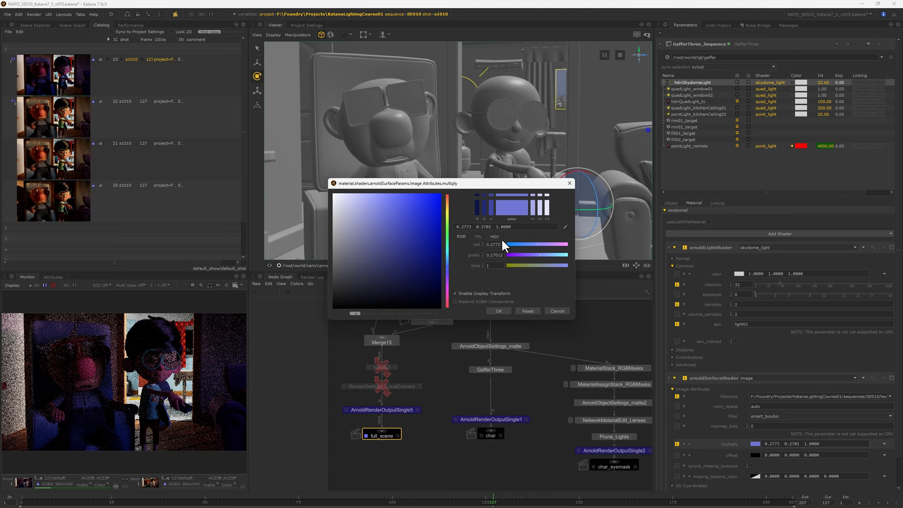
pyautogui.click(494, 236)
pyautogui.moveTo(513, 251); pyautogui.dragTo(518, 254)
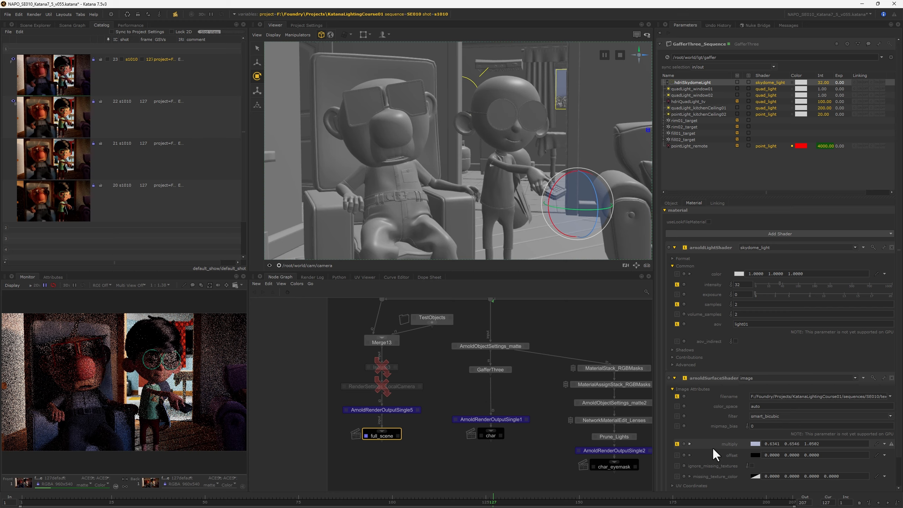
pyautogui.click(59, 477)
pyautogui.click(75, 442)
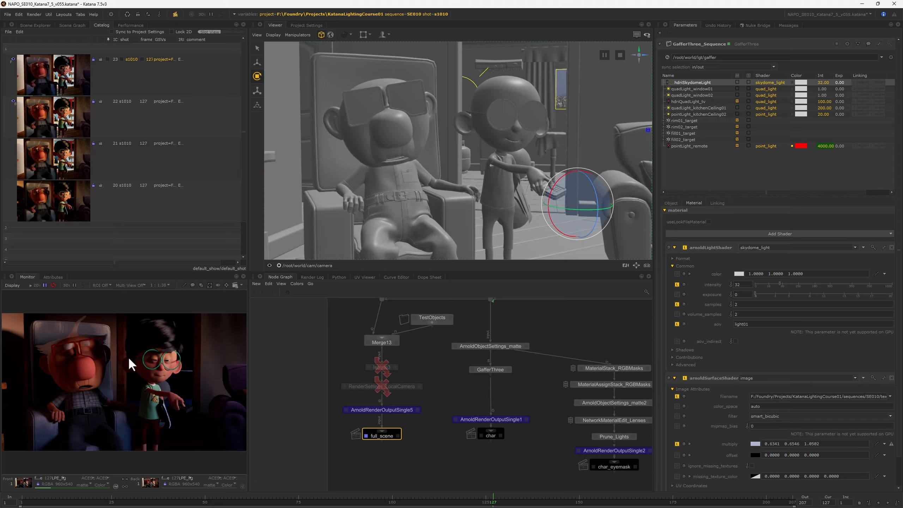
pyautogui.click(65, 477)
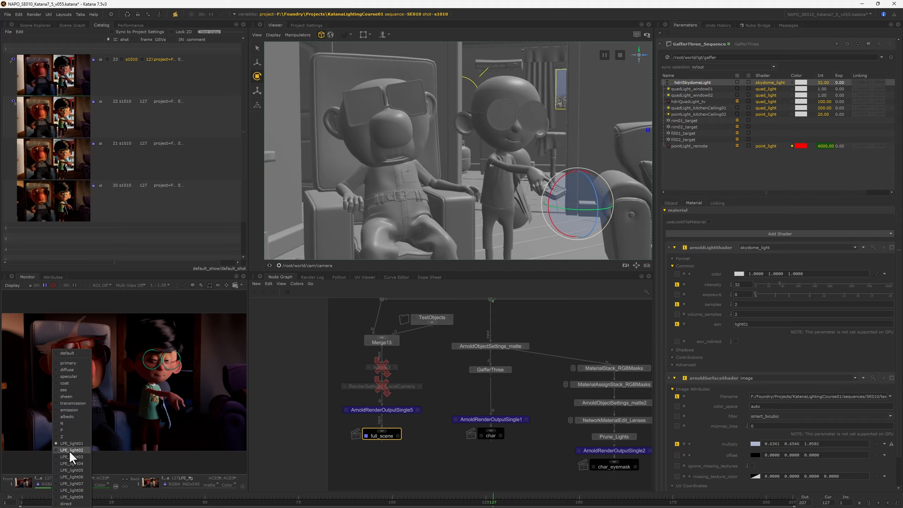
pyautogui.click(68, 456)
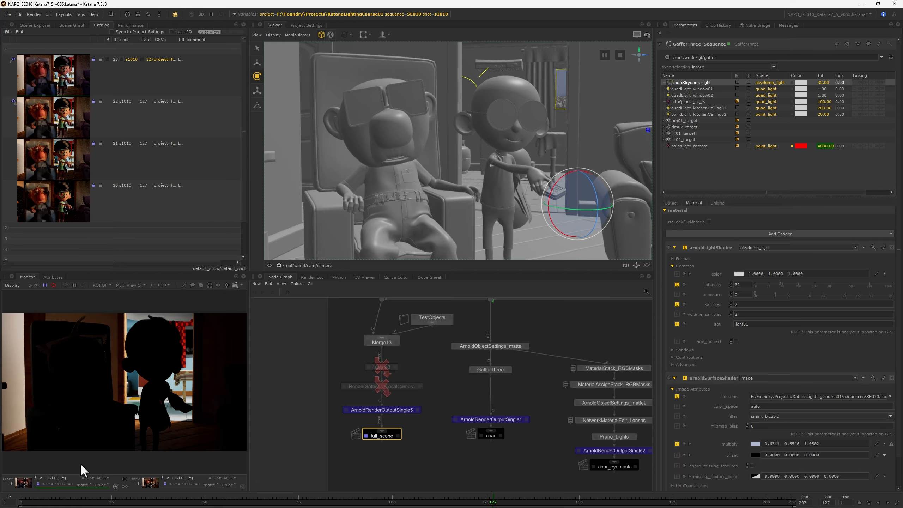
pyautogui.click(64, 478)
pyautogui.click(66, 463)
pyautogui.click(59, 477)
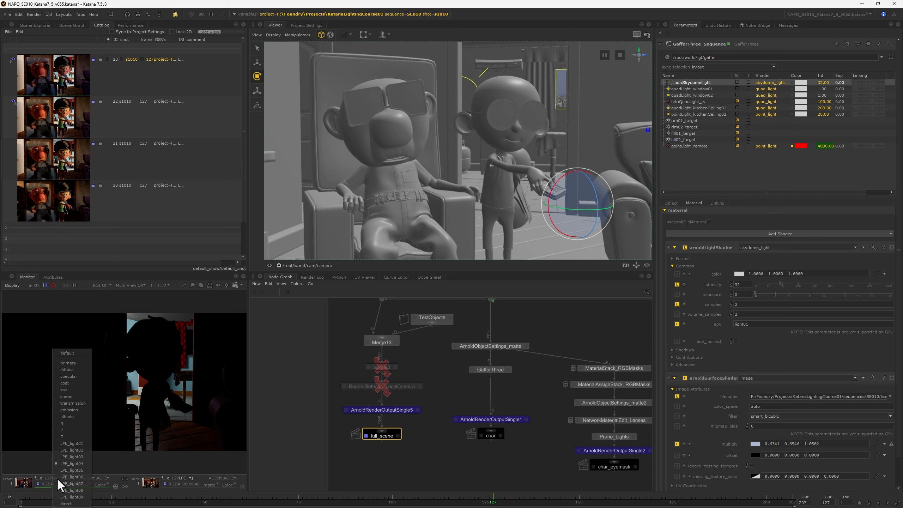
pyautogui.click(67, 353)
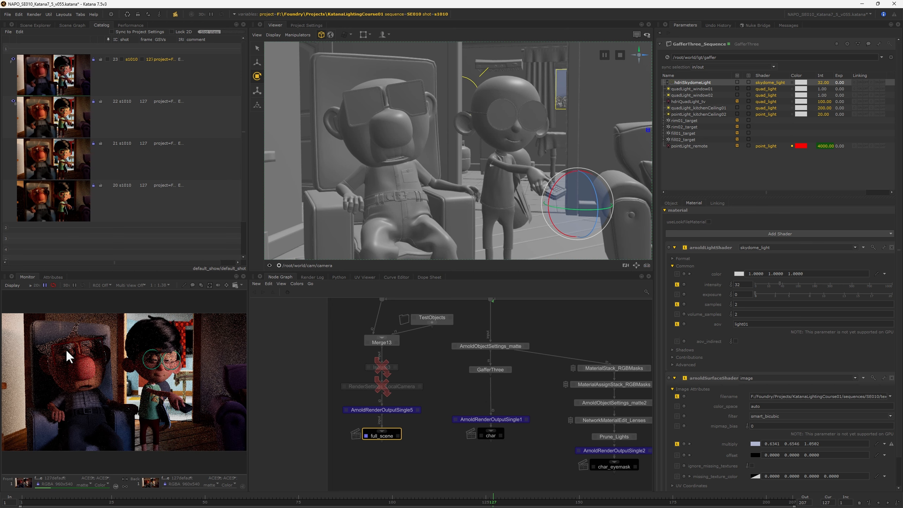